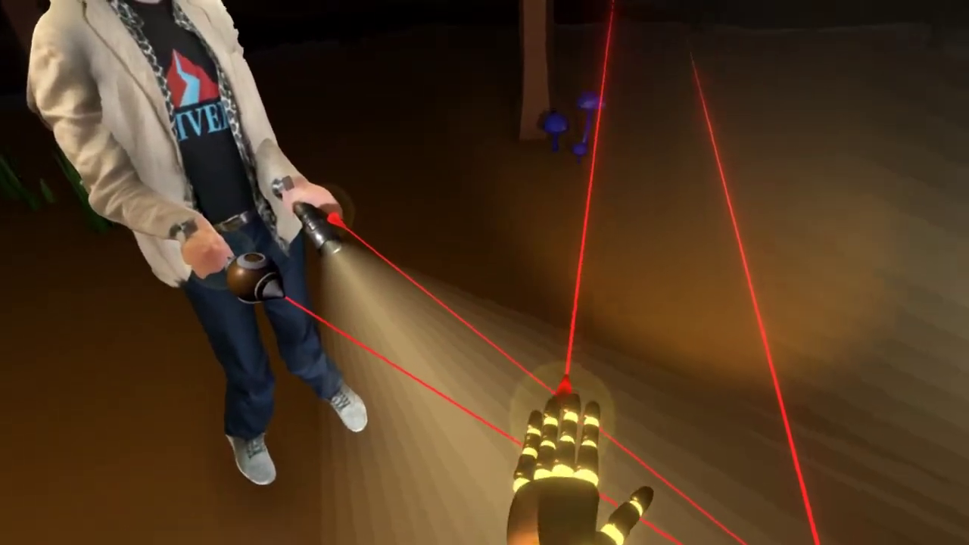
# Create a new material of the PBS Metallic type
pyautogui.click(539, 321)
pyautogui.click(550, 361)
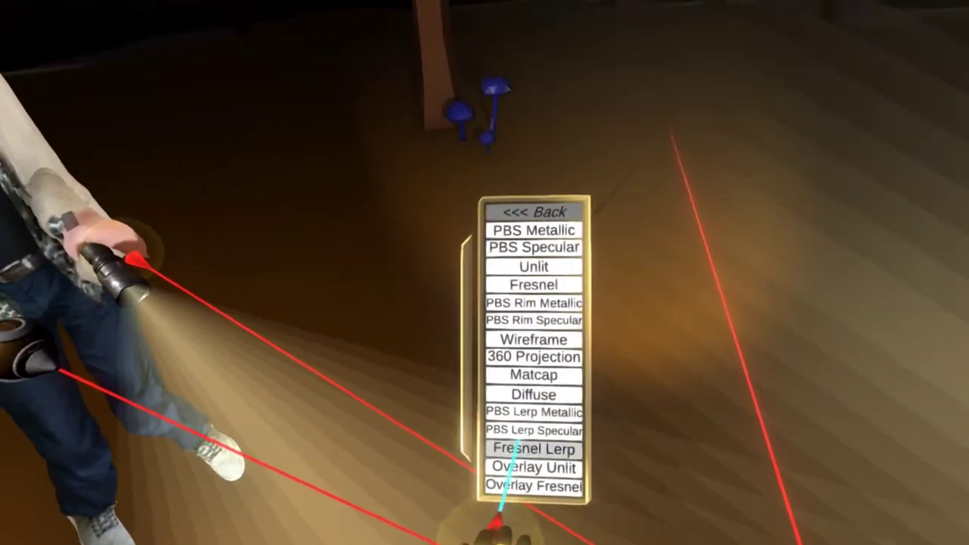
pyautogui.click(542, 271)
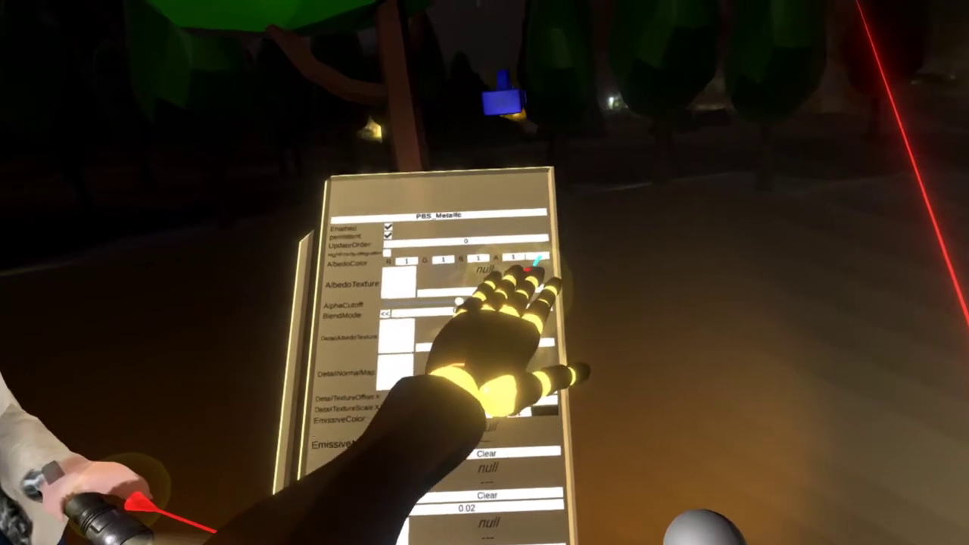
# Set the PBS Metallic material's albedo color to a dark grey of 0.28 for red, green and blue
pyautogui.click(530, 265)
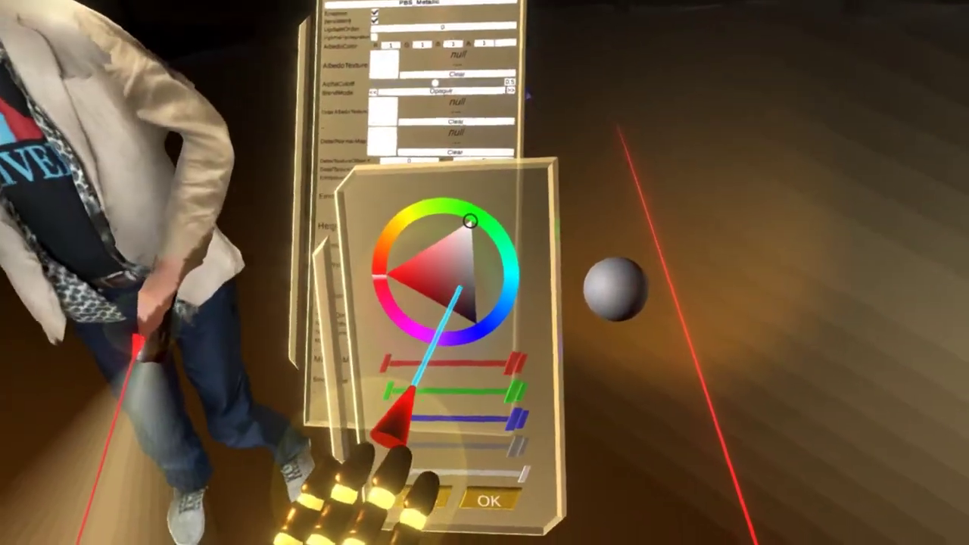
pyautogui.moveTo(425, 301); pyautogui.dragTo(442, 318)
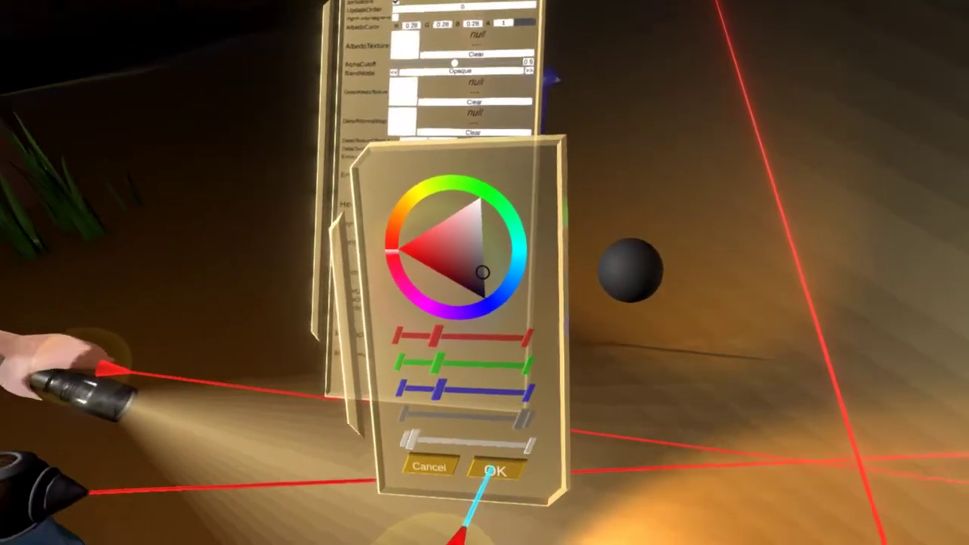
pyautogui.click(489, 467)
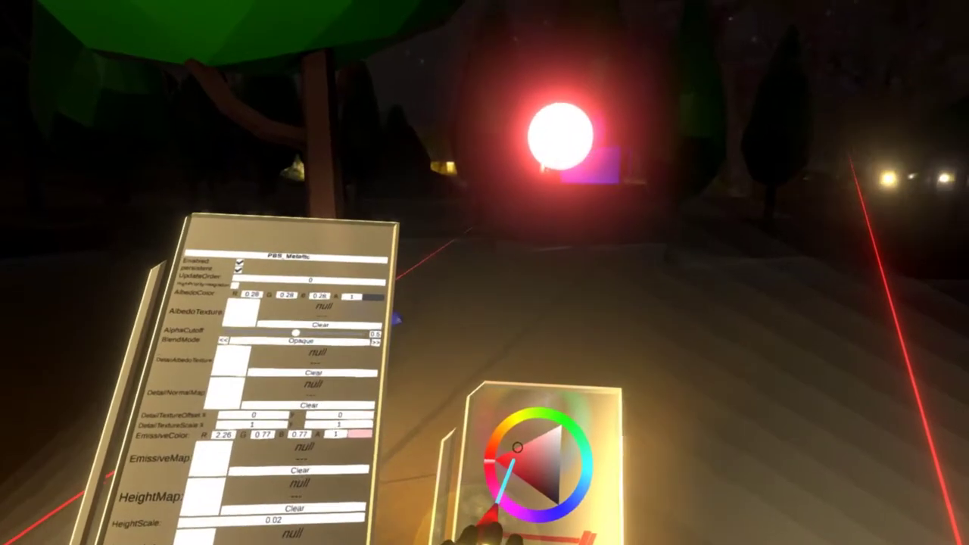
# Give the material a glowing red emissive color of R 1.94, G 0.56, B 0.56 and refine it in the color picker
pyautogui.moveTo(519, 450); pyautogui.dragTo(496, 497)
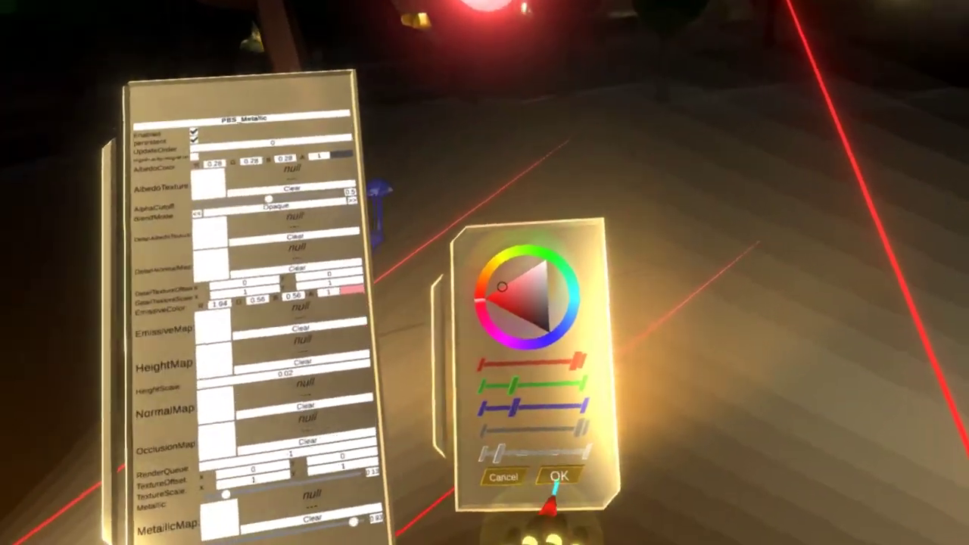
pyautogui.click(558, 477)
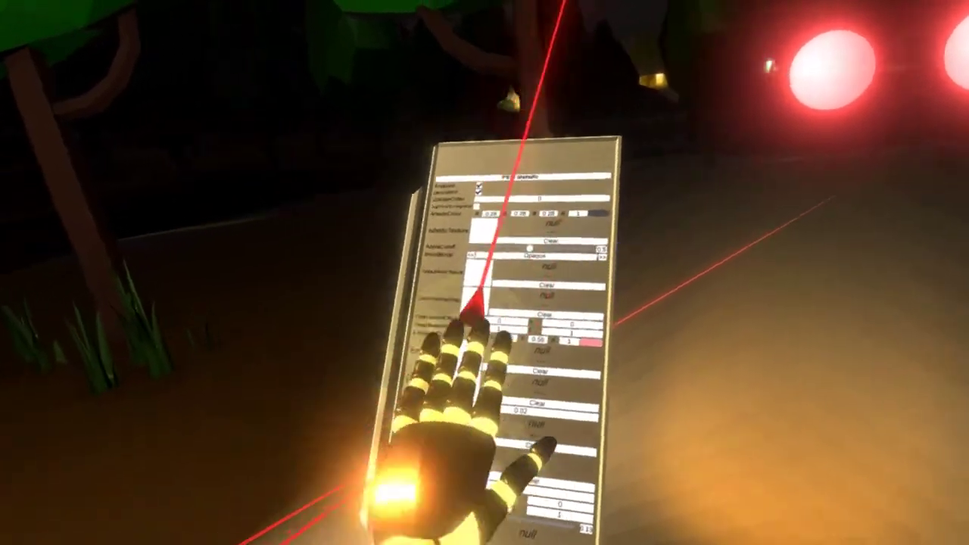
pyautogui.click(572, 360)
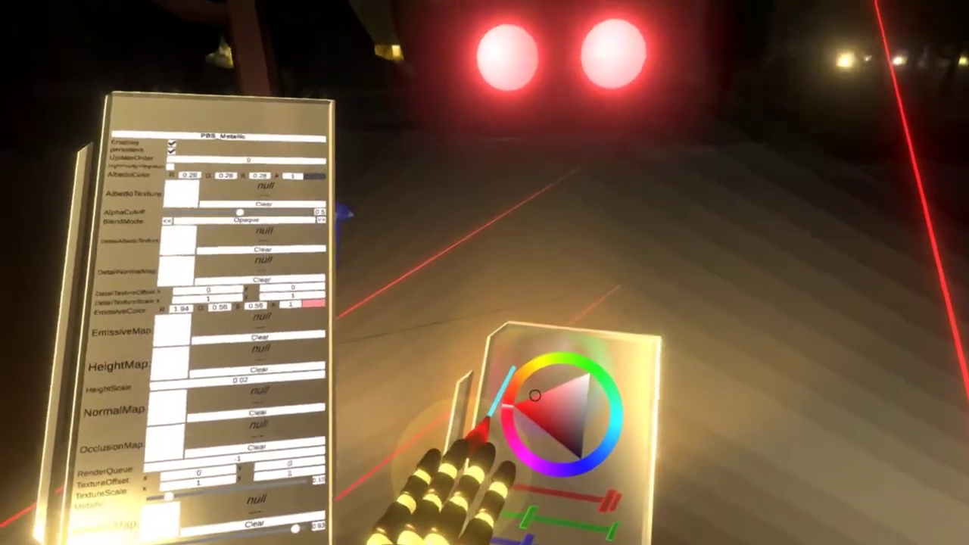
pyautogui.moveTo(510, 372); pyautogui.dragTo(553, 468)
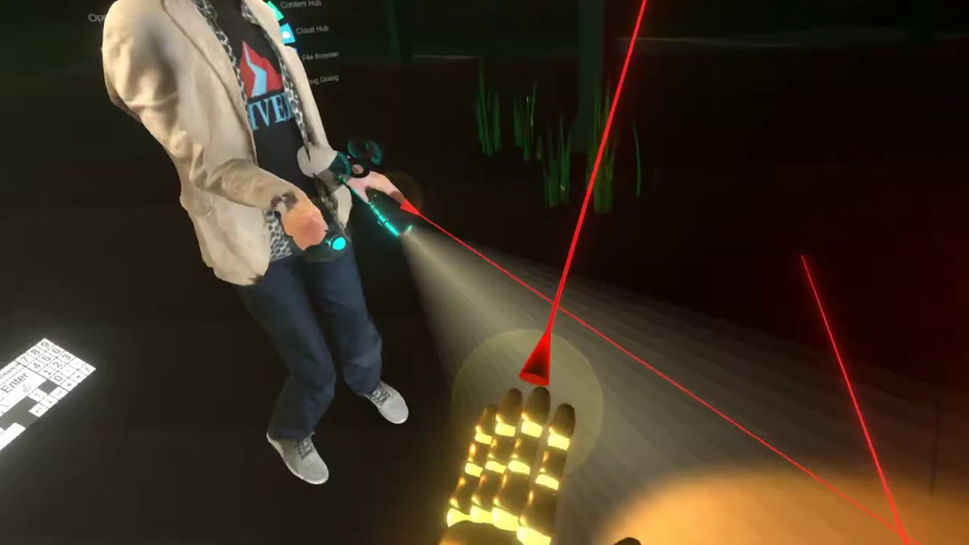
# Create an empty object in the world and open its inspector
pyautogui.rightClick(546, 372)
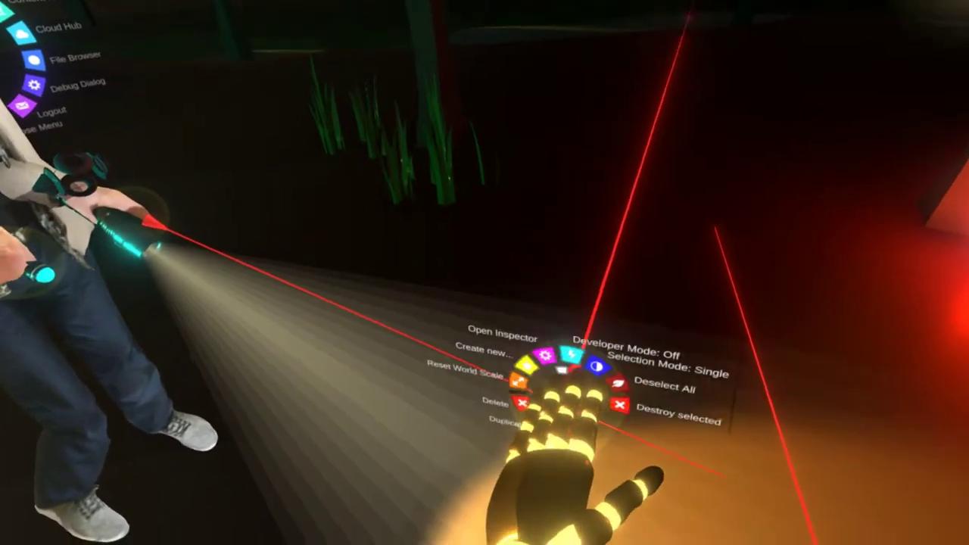
pyautogui.click(579, 349)
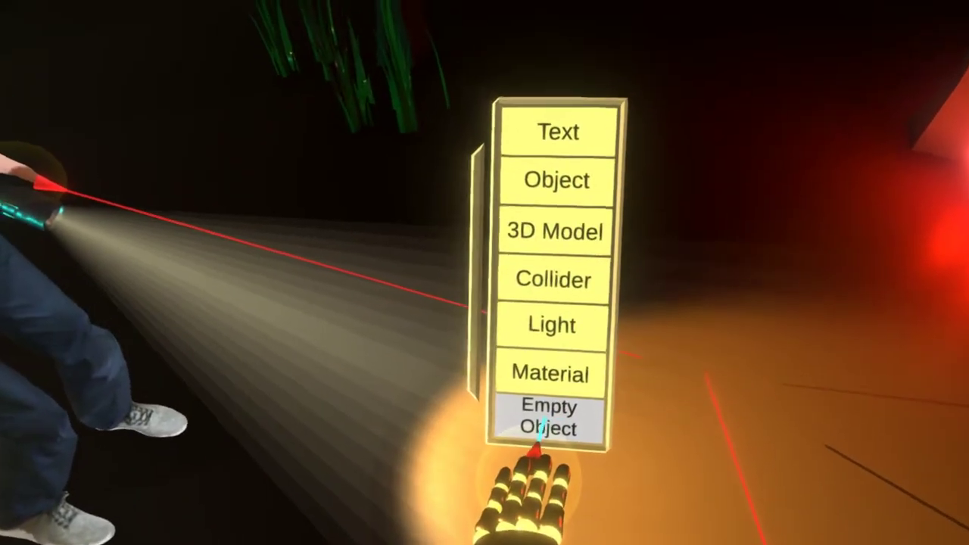
pyautogui.click(544, 425)
pyautogui.doubleClick(594, 317)
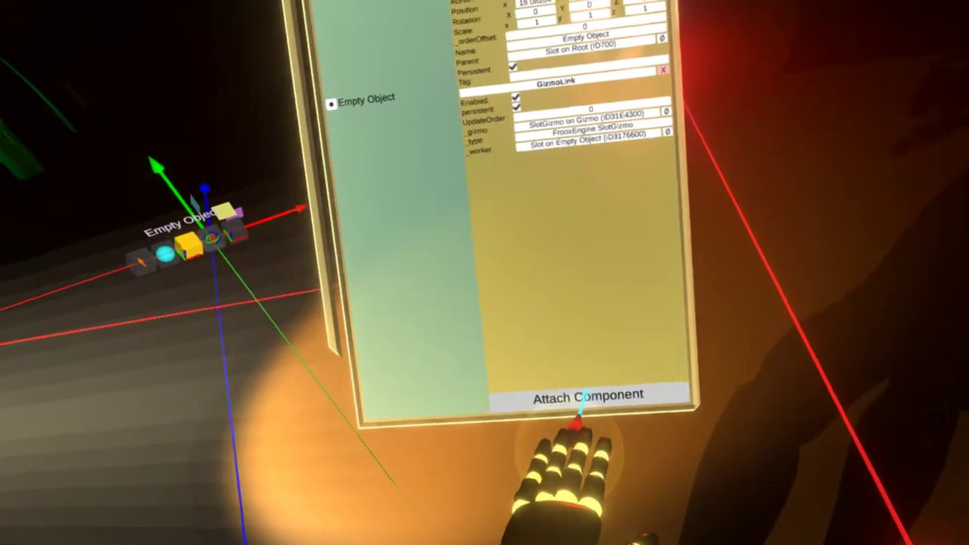
# Attach a ParticleSystem component to the empty object
pyautogui.click(580, 396)
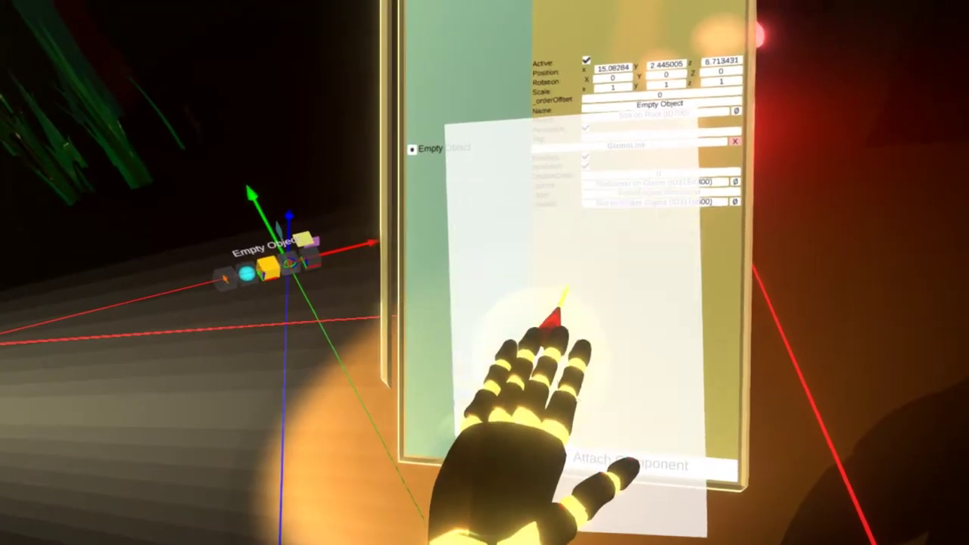
pyautogui.click(545, 234)
pyautogui.click(544, 257)
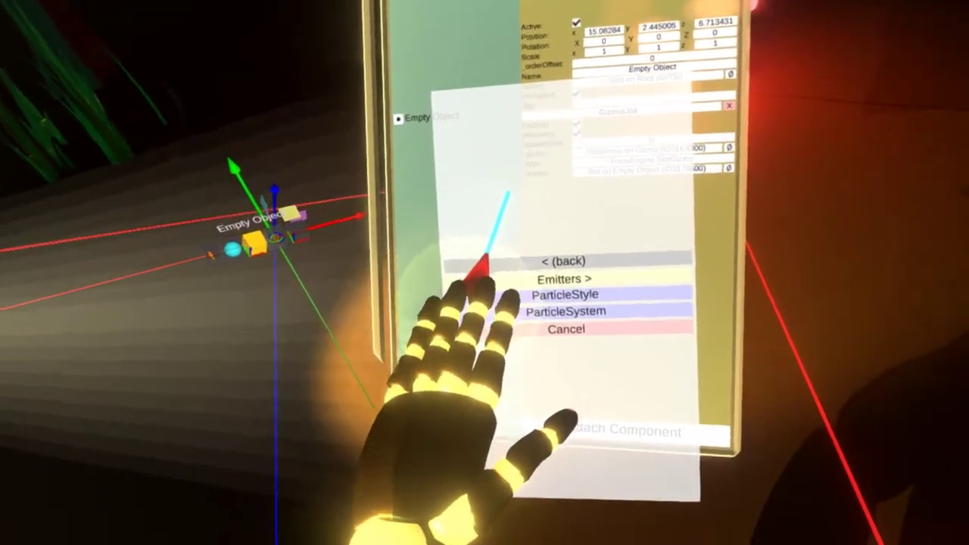
pyautogui.click(557, 328)
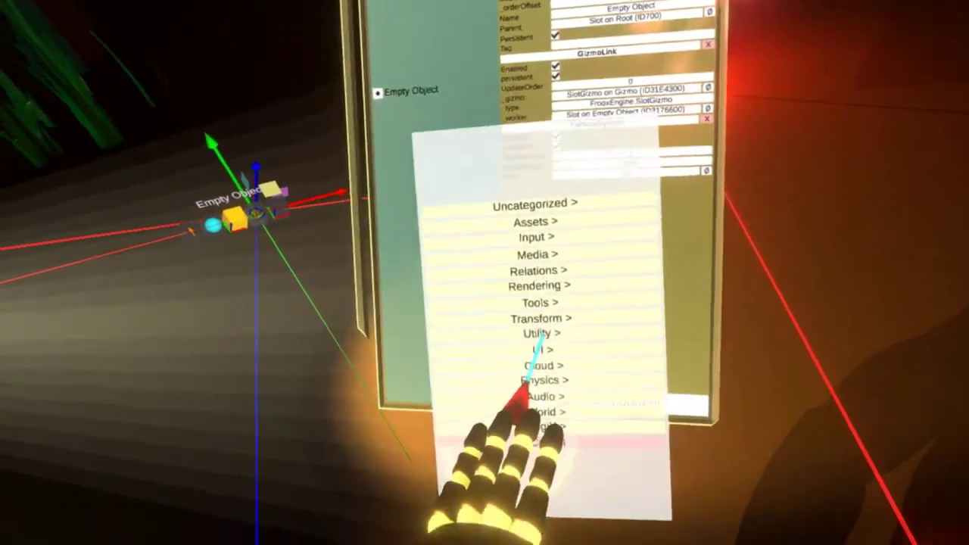
# Attach a ParticleStyle component to the empty object and assign it as the particle system's style
pyautogui.click(540, 405)
pyautogui.click(547, 344)
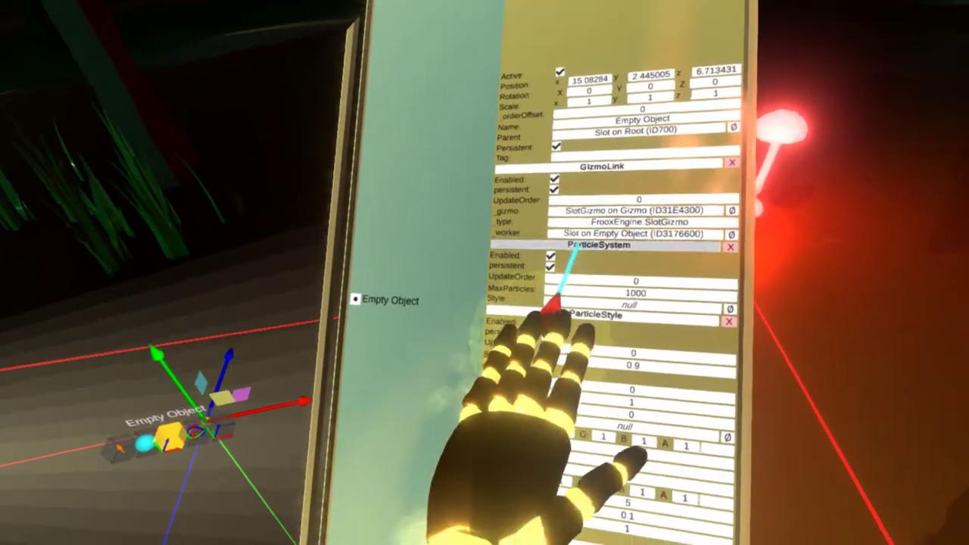
pyautogui.moveTo(596, 297)
pyautogui.mouseDown()
pyautogui.moveTo(589, 303)
pyautogui.moveTo(606, 285)
pyautogui.mouseUp()
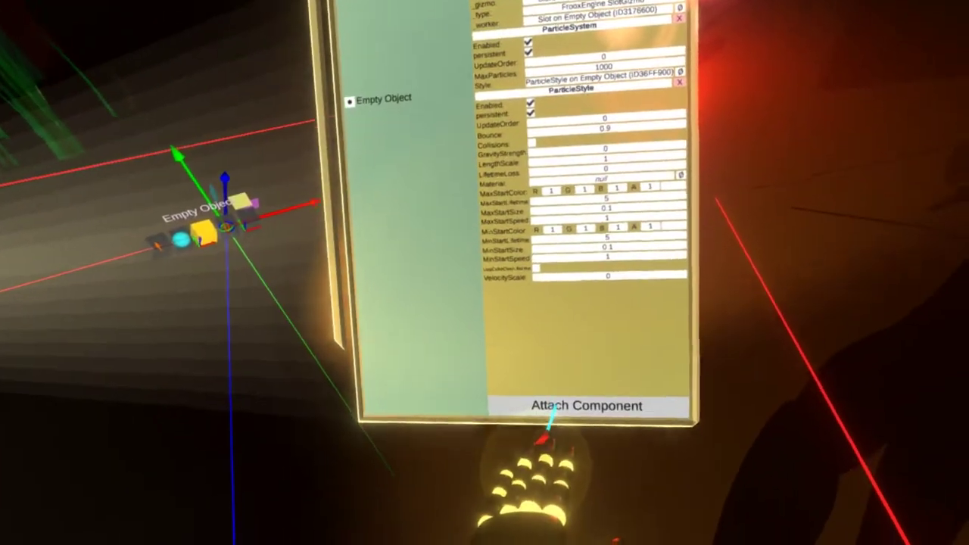
# Attach a SphereEmitter component to the empty object and set its emission rate to 10
pyautogui.click(555, 407)
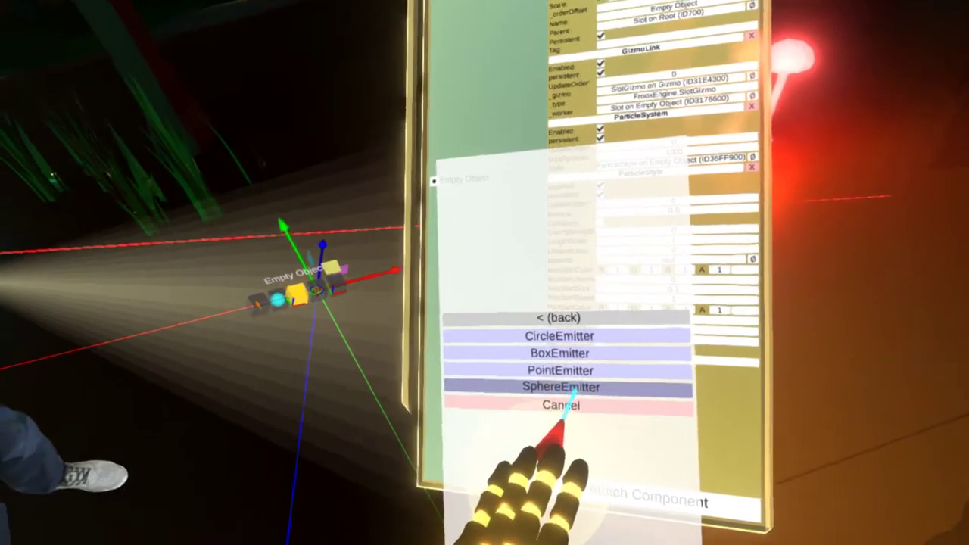
pyautogui.click(557, 342)
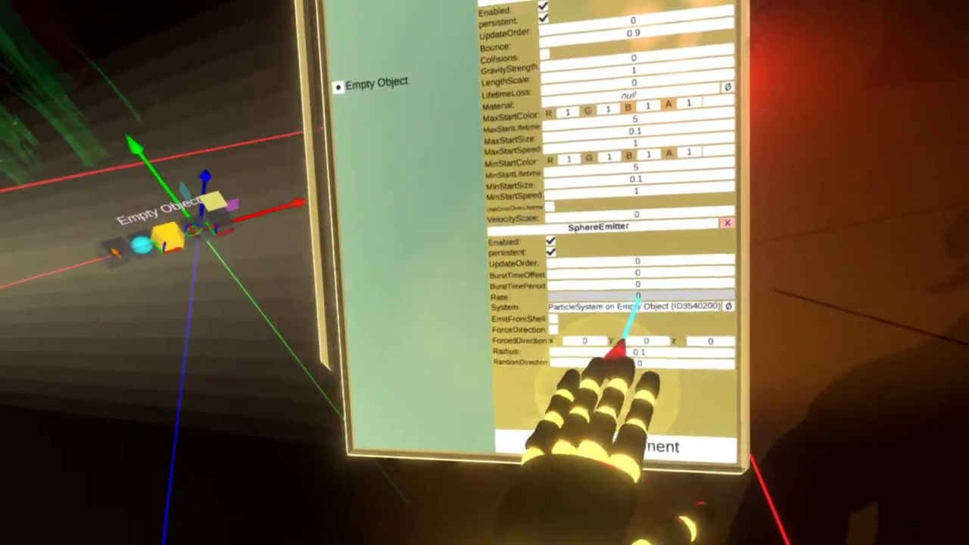
pyautogui.click(627, 303)
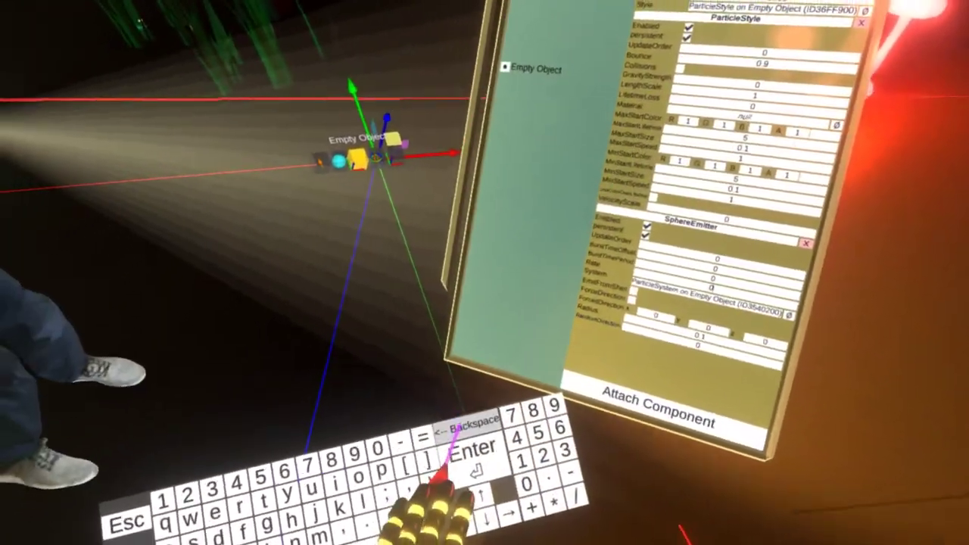
pyautogui.click(467, 422)
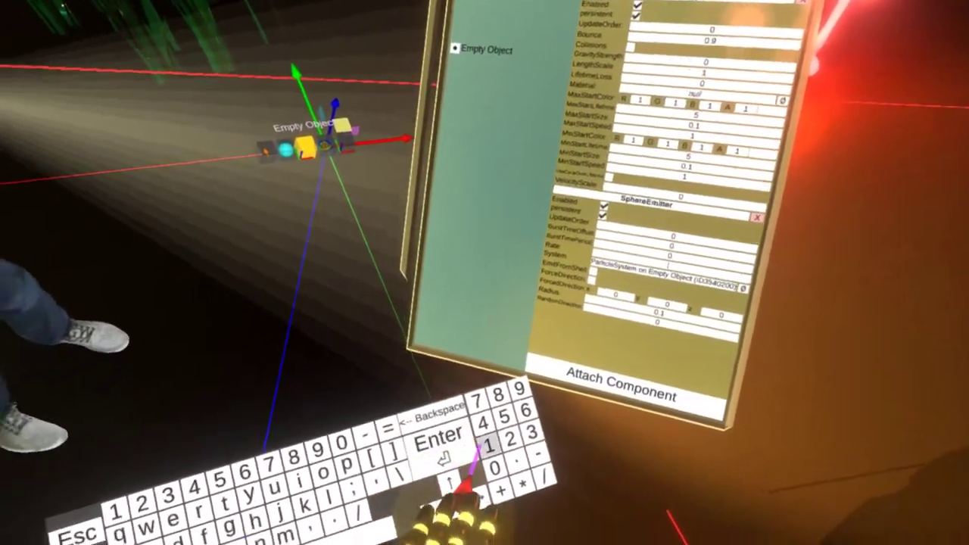
pyautogui.click(498, 447)
pyautogui.click(587, 529)
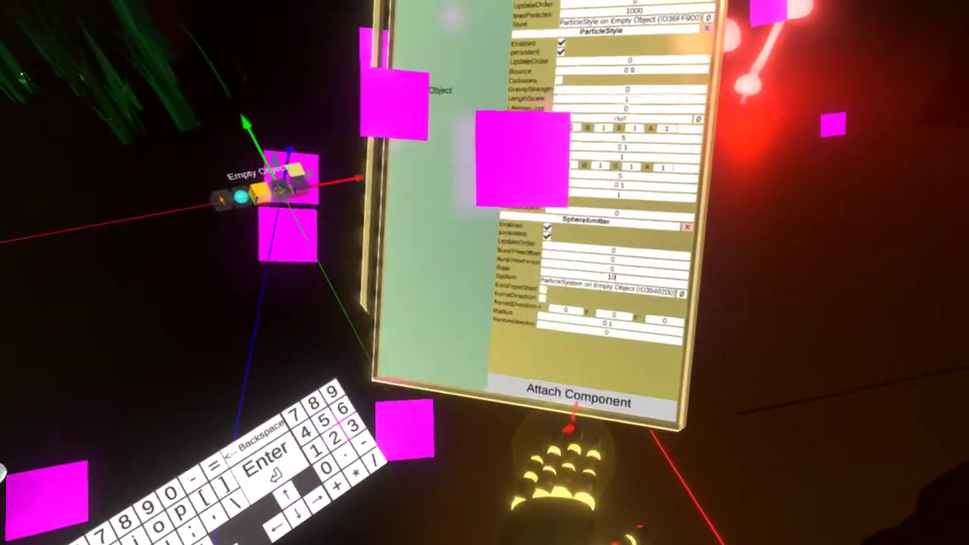
# Attach an UnlitMaterial component to the empty object and assign it as the particle style's material
pyautogui.click(574, 400)
pyautogui.click(545, 324)
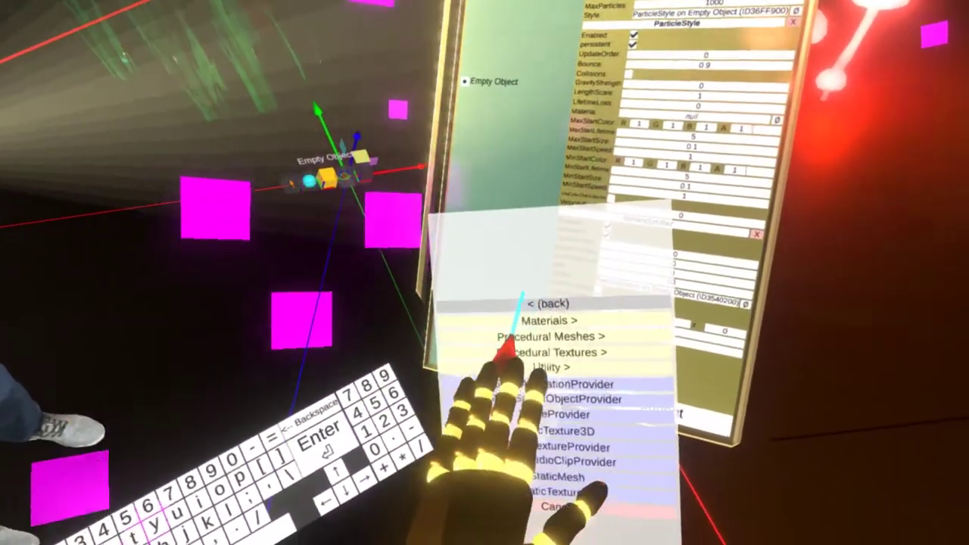
pyautogui.click(502, 335)
pyautogui.click(538, 381)
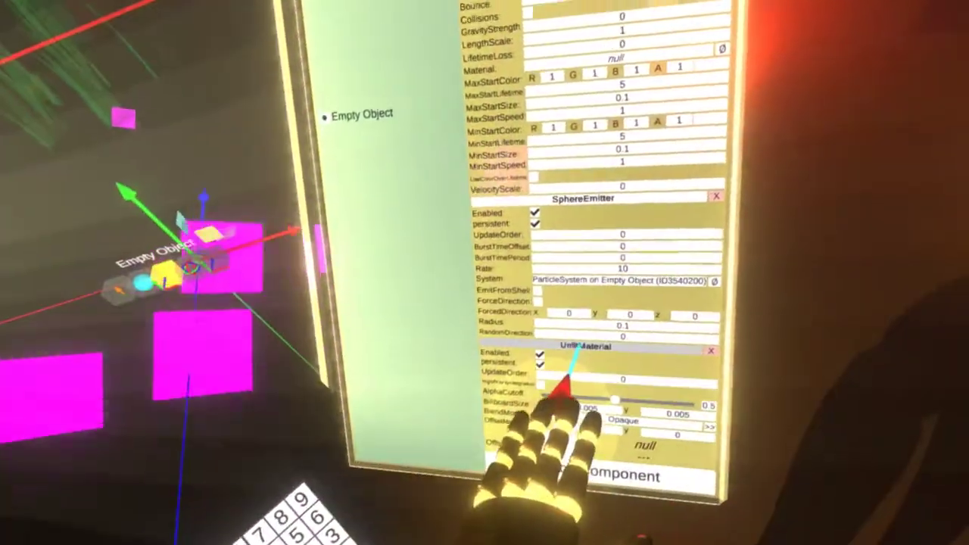
pyautogui.moveTo(571, 351); pyautogui.dragTo(549, 289)
pyautogui.moveTo(592, 248); pyautogui.dragTo(595, 249)
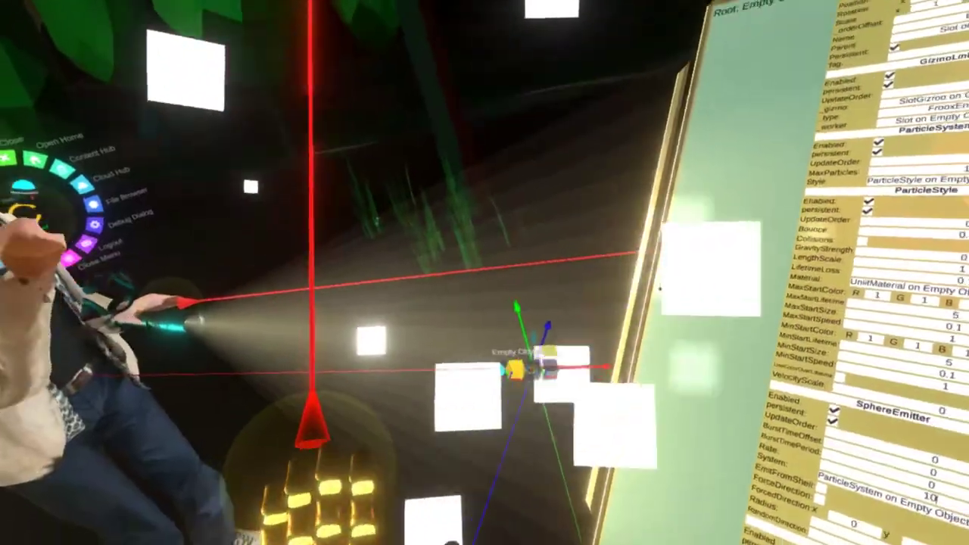
# Set the particle style's minimum start color to a glowing red of R 1.69, G 0.34, B 0.34
pyautogui.scroll(-3, 495, 327)
pyautogui.scroll(-3, 496, 327)
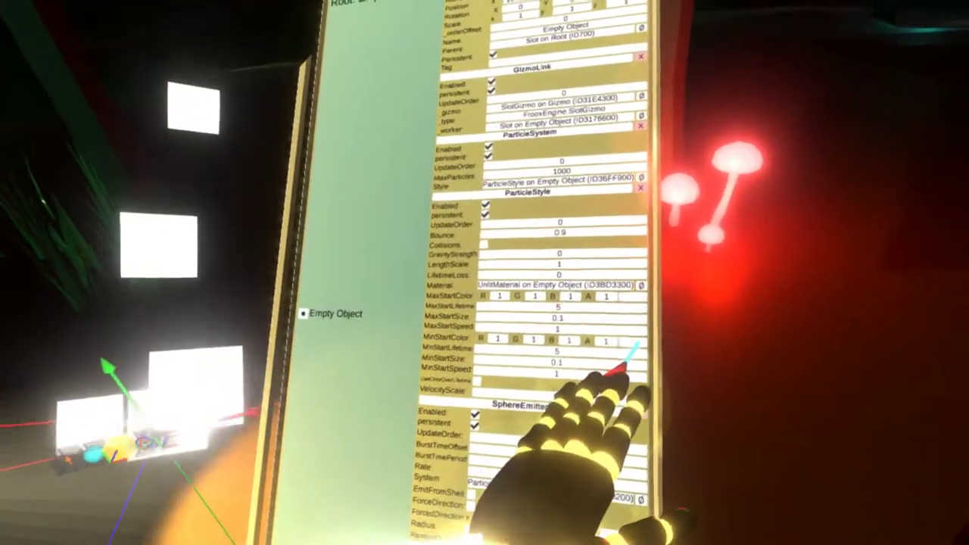
pyautogui.click(647, 346)
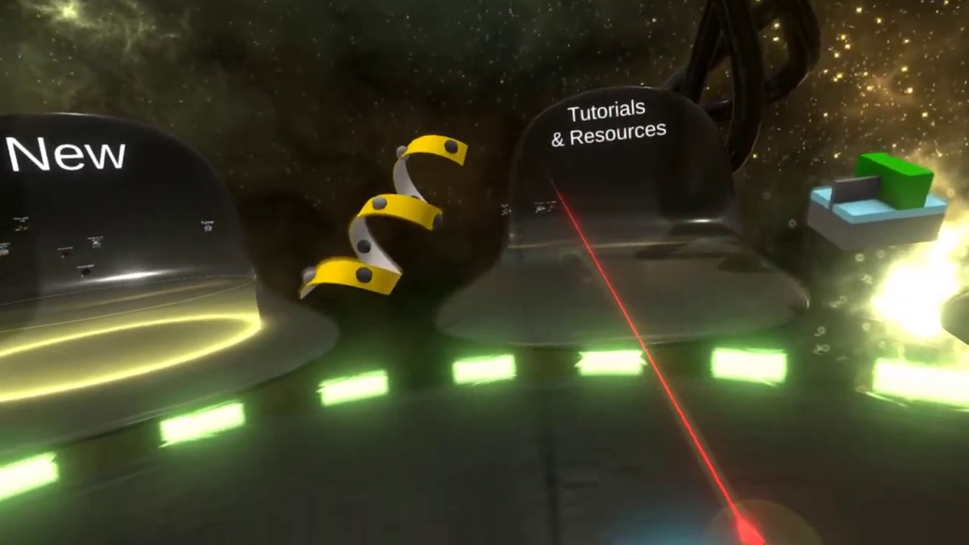
# Travel through Tutorials & Resources to the particle texture collection and take the glowing white circle texture on a black background
pyautogui.click(579, 233)
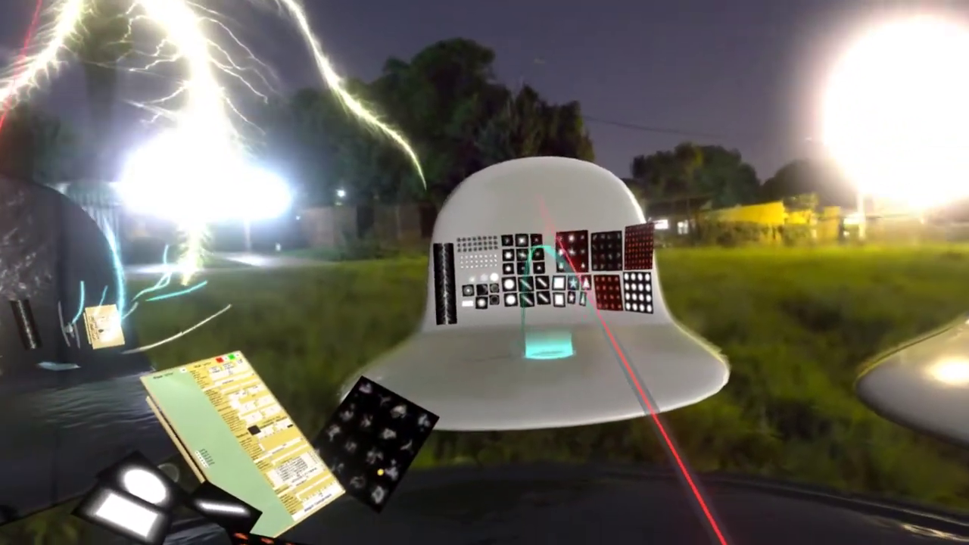
pyautogui.click(550, 346)
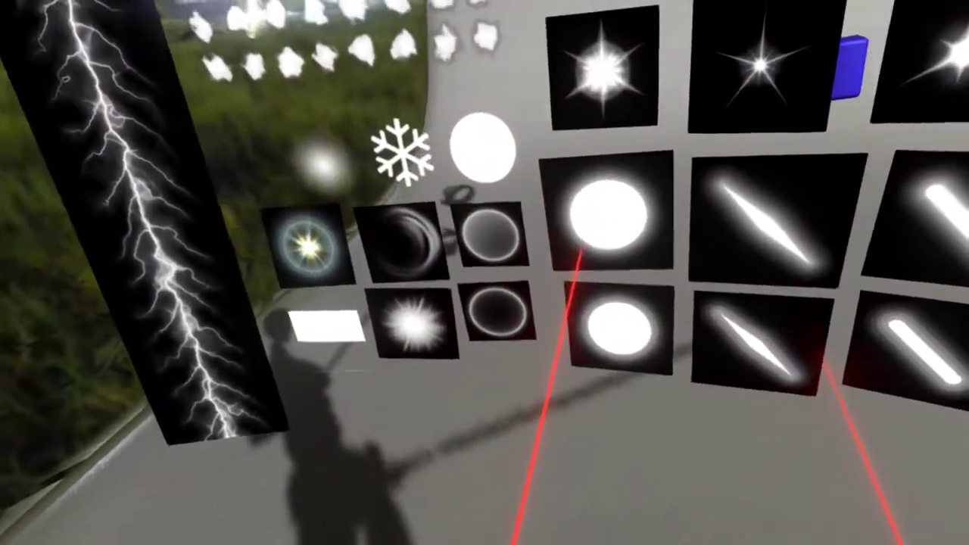
pyautogui.moveTo(485, 280); pyautogui.dragTo(446, 424)
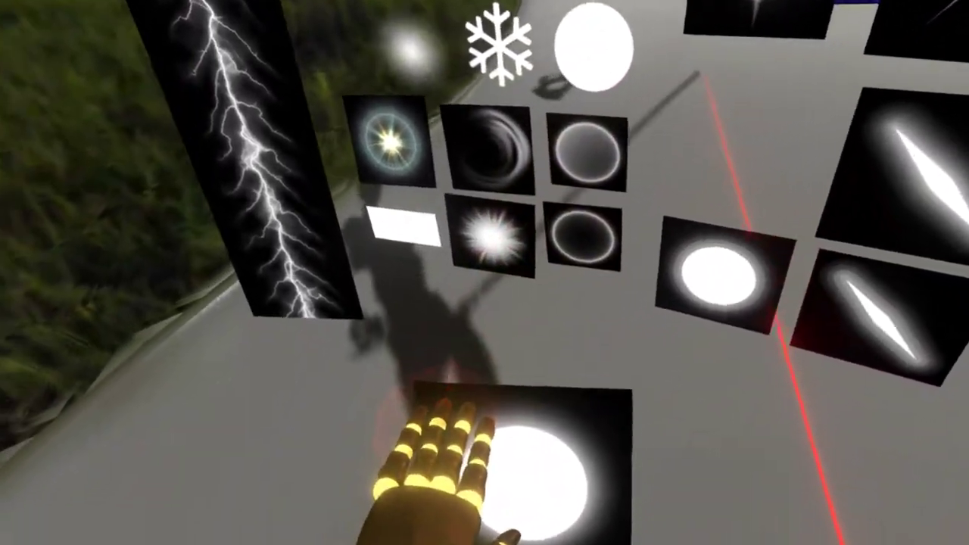
pyautogui.press('Escape')
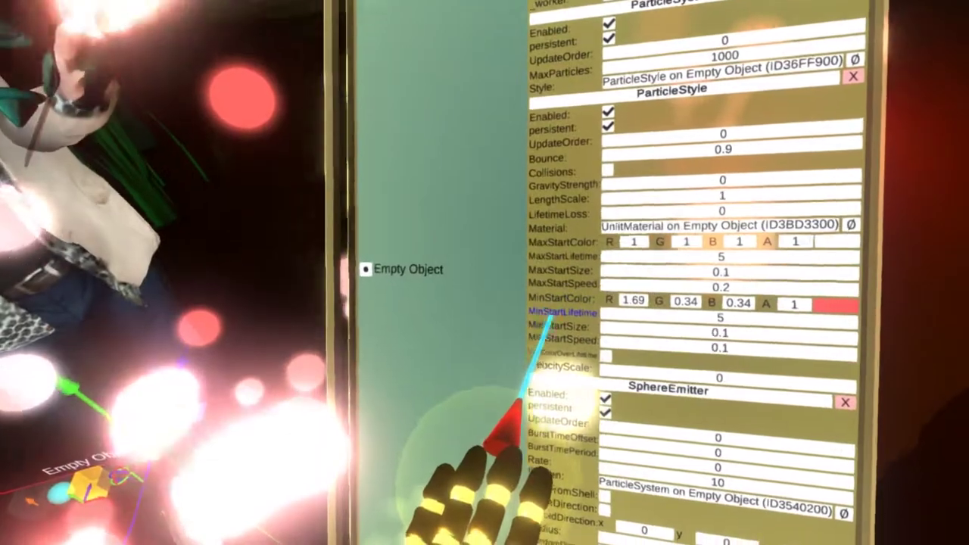
# Set the particle style's minimum start size to 0.01 and the sphere emitter's forced direction Y to 1
pyautogui.click(651, 334)
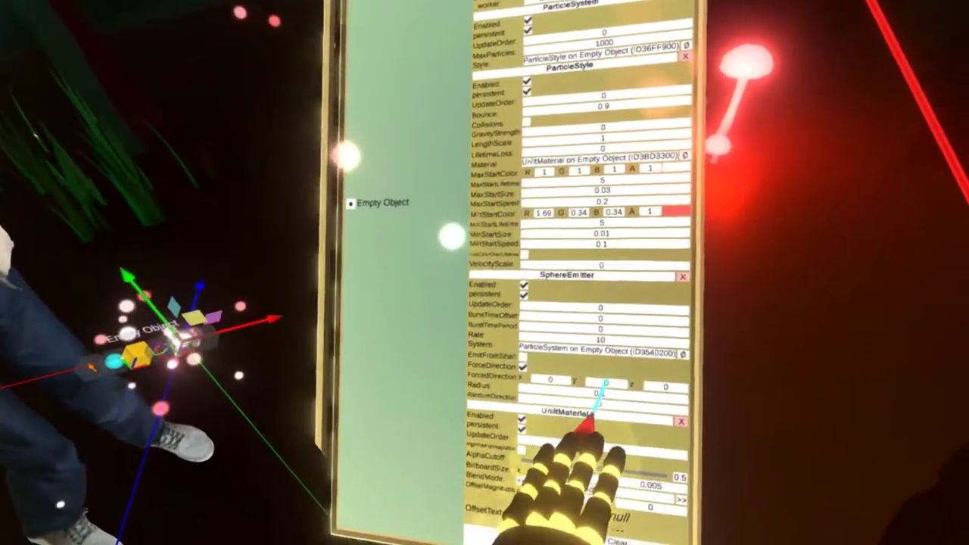
pyautogui.click(606, 383)
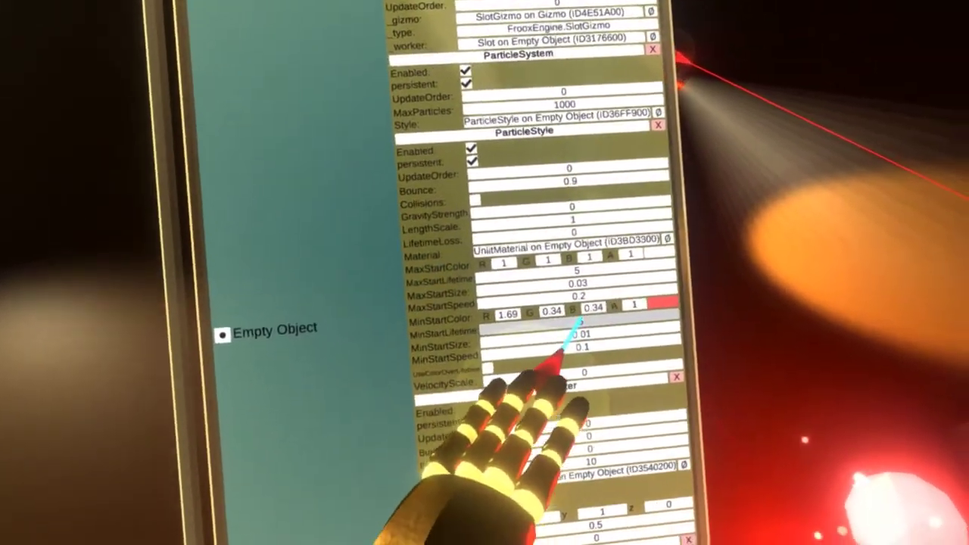
# Set the particle style's minimum start lifetime to 10
pyautogui.click(614, 318)
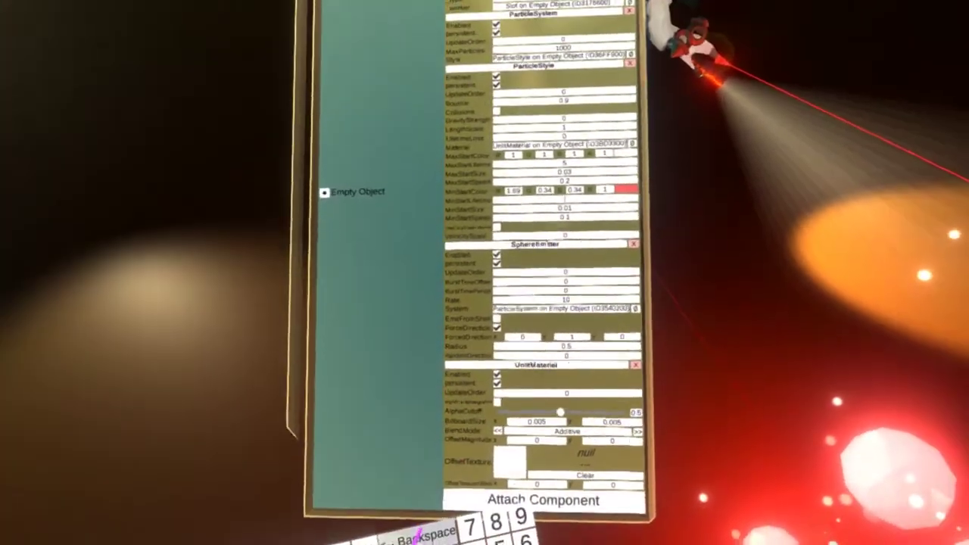
pyautogui.click(495, 497)
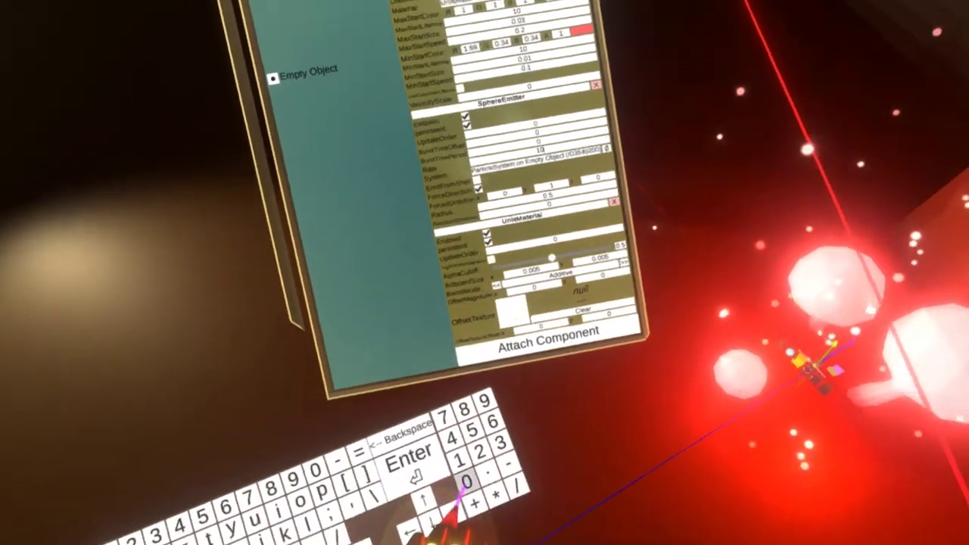
# Set the sphere emitter's rate to 10 and attach a SphereCollider with a radius of 0.1 to the Empty Object
pyautogui.click(467, 488)
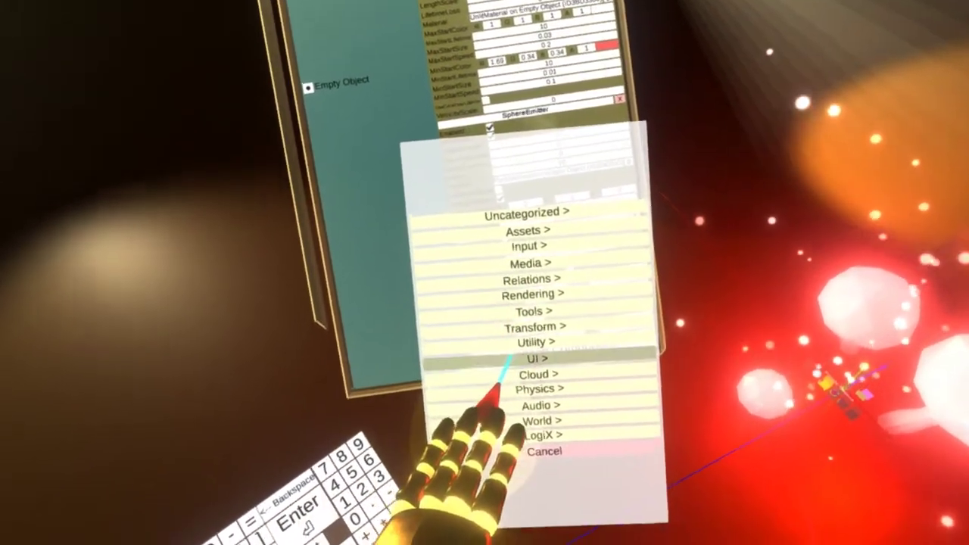
pyautogui.click(526, 434)
pyautogui.click(515, 350)
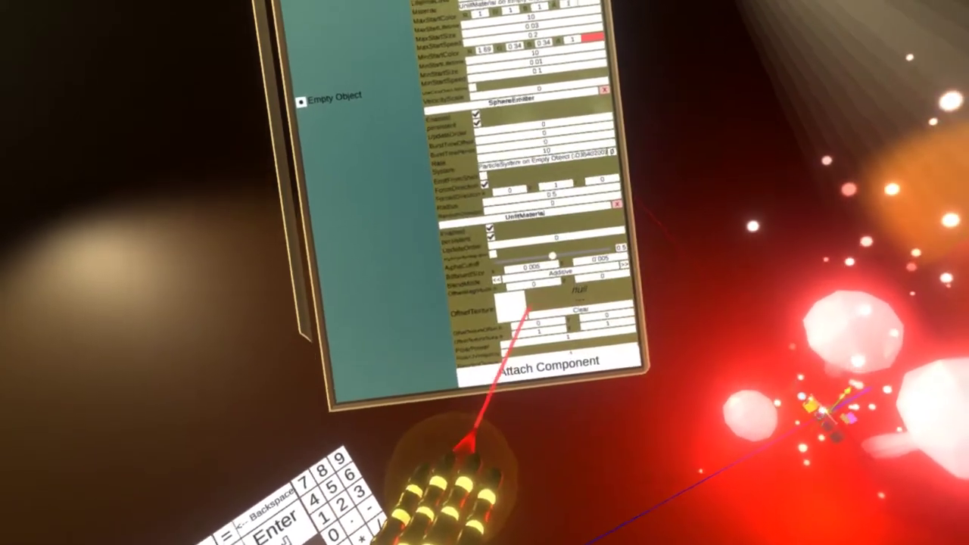
pyautogui.scroll(-5, 528, 305)
pyautogui.click(553, 358)
pyautogui.click(342, 475)
pyautogui.click(395, 486)
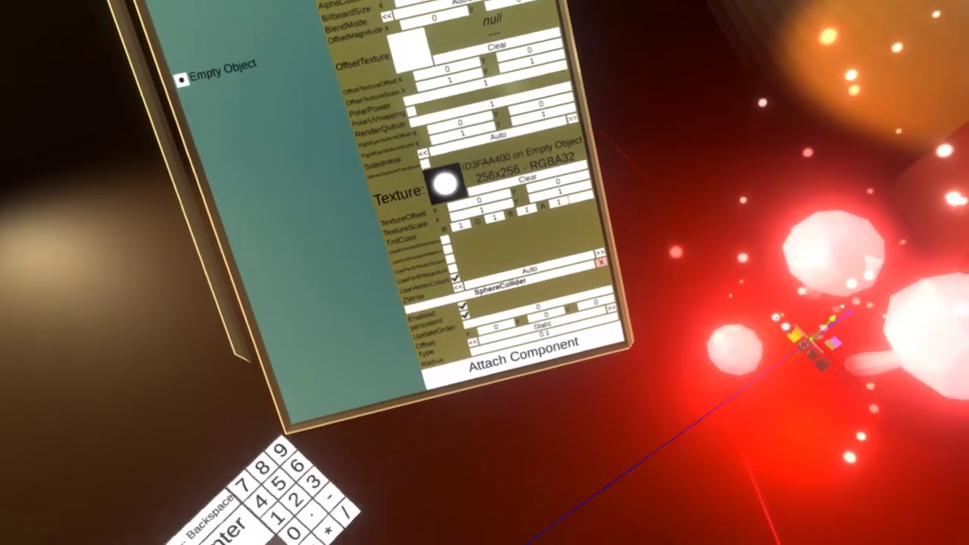
# Attach the transform interaction component that makes the particle system's Empty Object grabbable
pyautogui.click(522, 346)
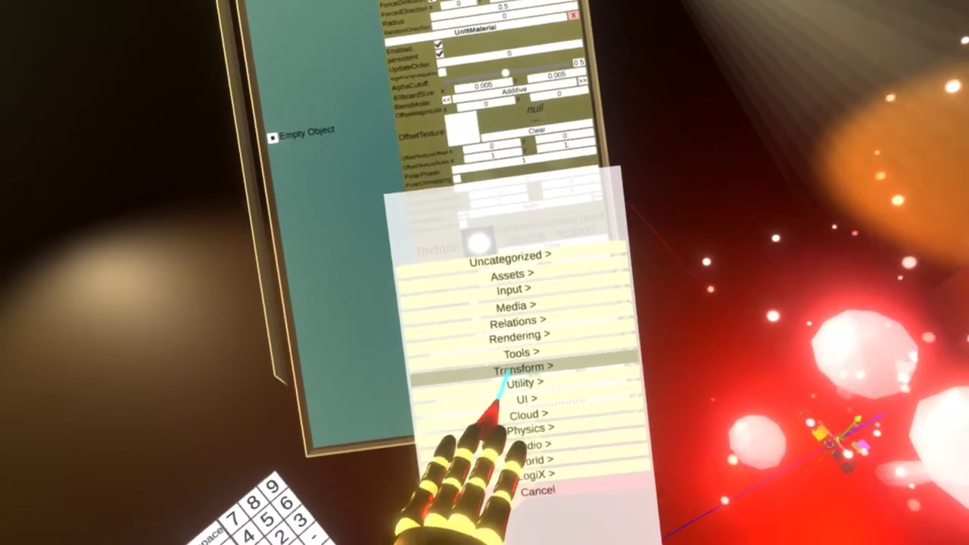
pyautogui.click(511, 373)
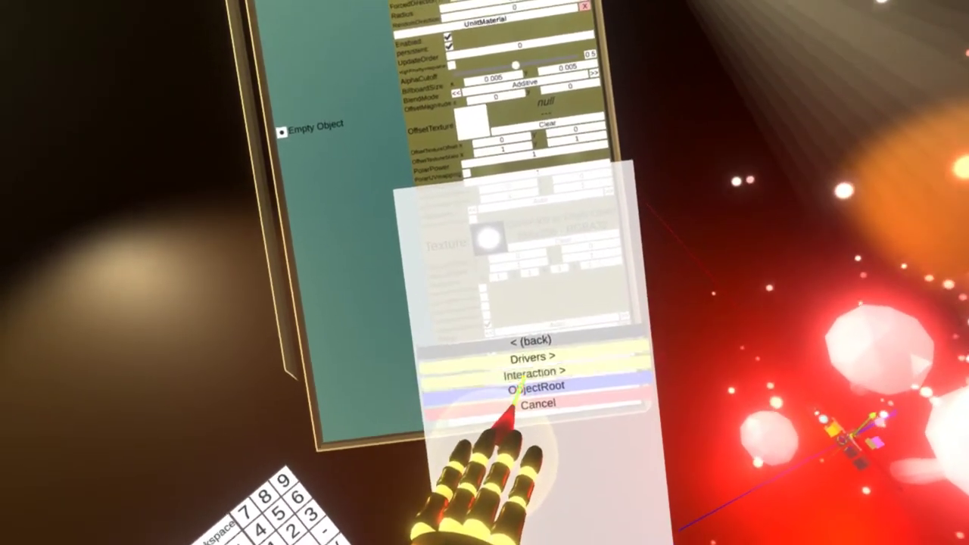
pyautogui.click(522, 373)
pyautogui.click(481, 386)
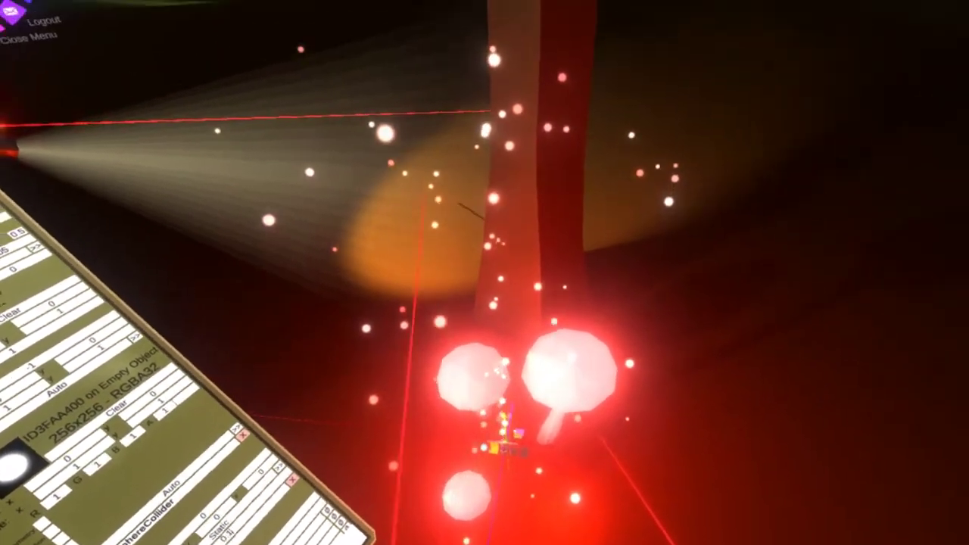
# Grab the particle emitter and duplicate it to spread more glowing particles through the scene
pyautogui.press('t')
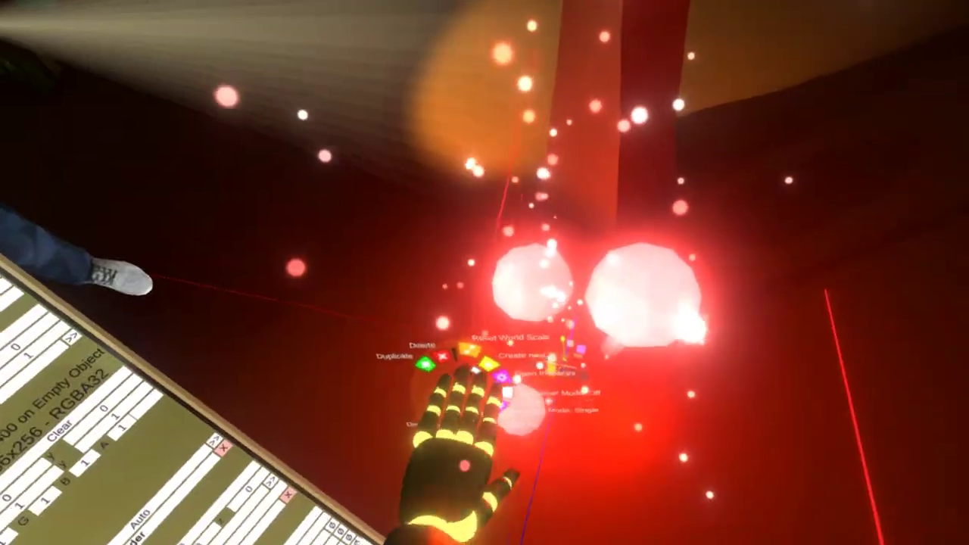
pyautogui.click(447, 337)
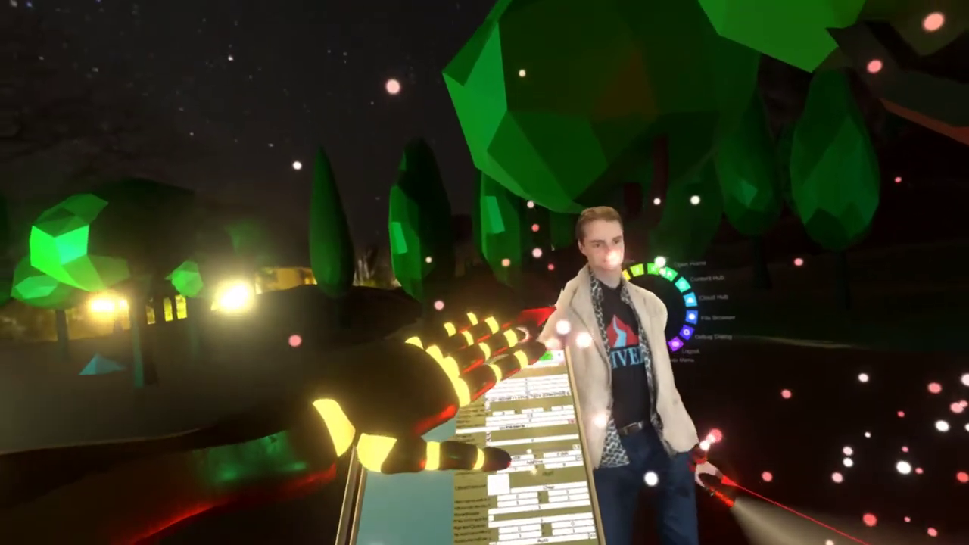
pyautogui.press('t')
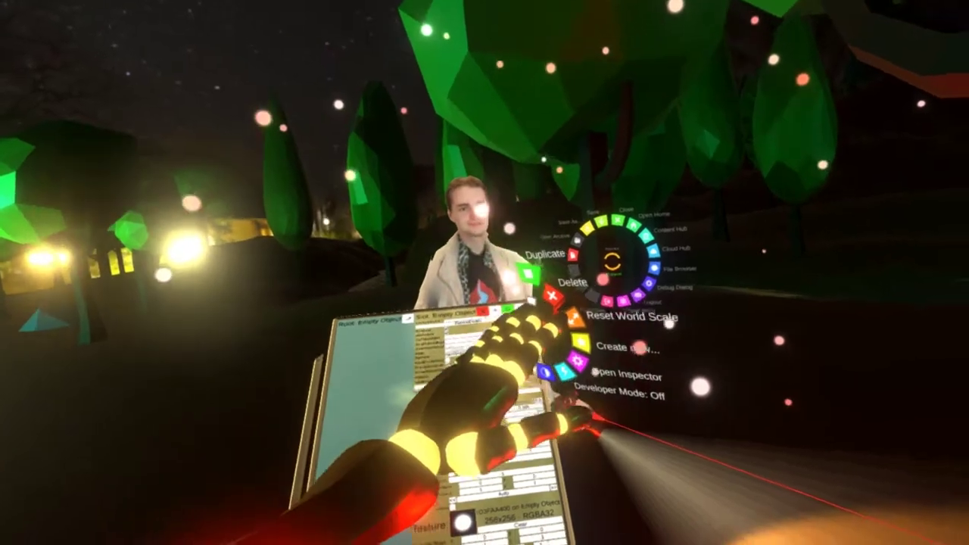
pyautogui.press('t')
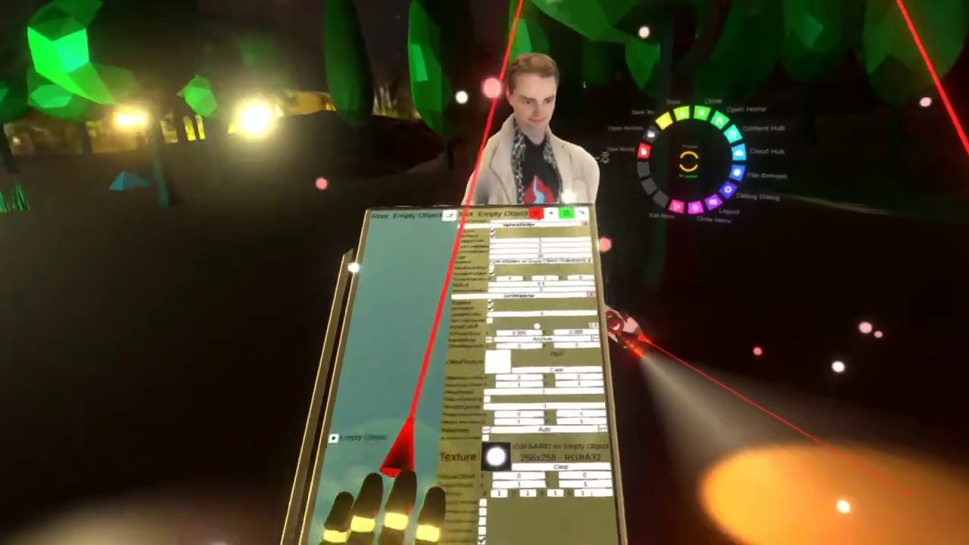
# Change the particle style's minimum start color to cyan with the color picker
pyautogui.scroll(5, 441, 367)
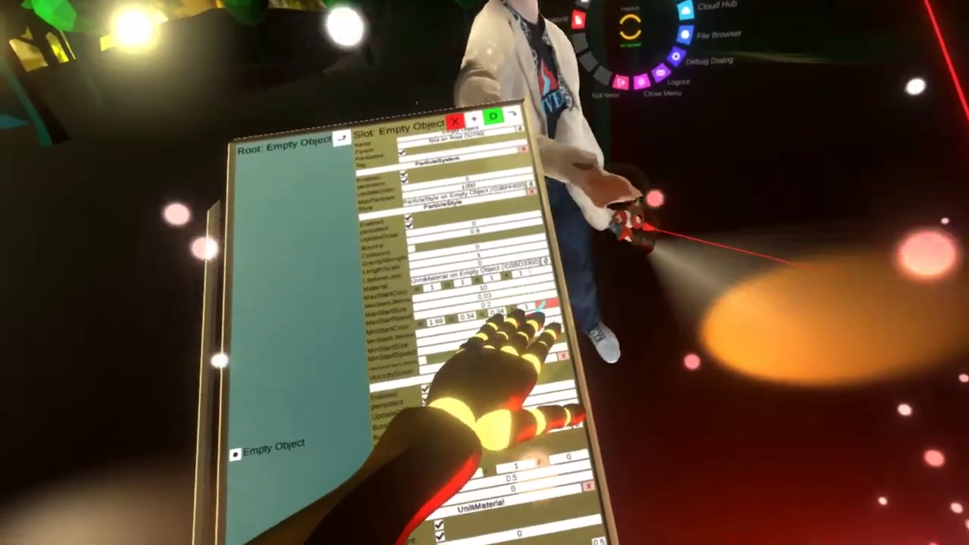
pyautogui.click(591, 311)
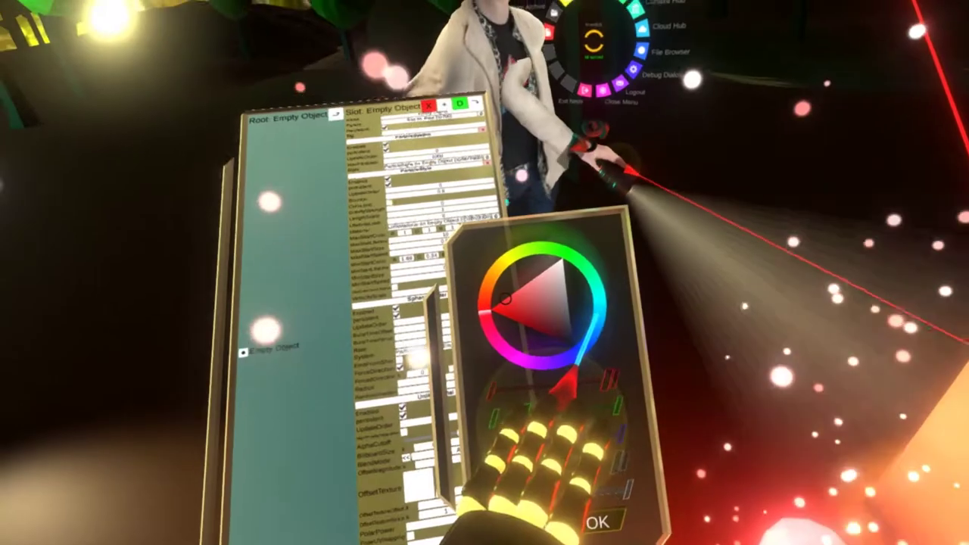
pyautogui.click(651, 333)
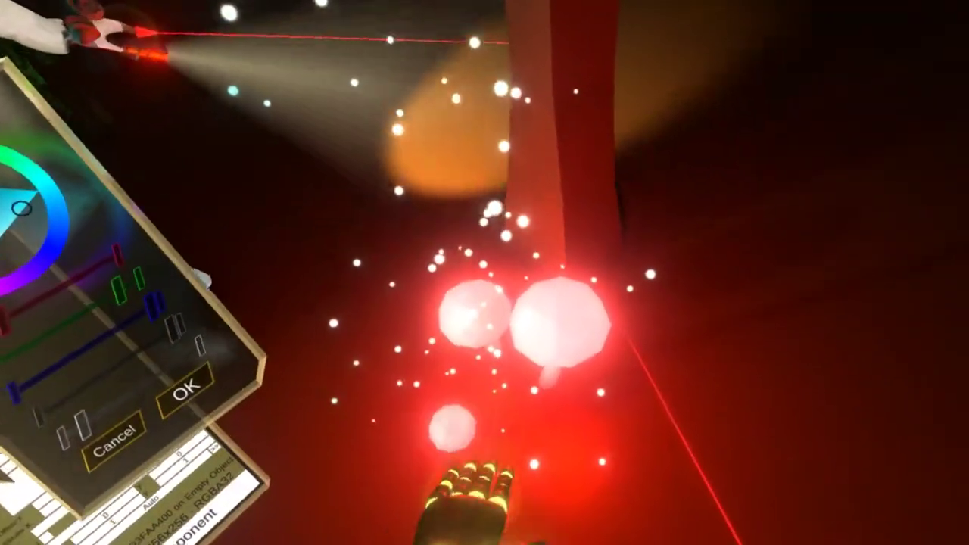